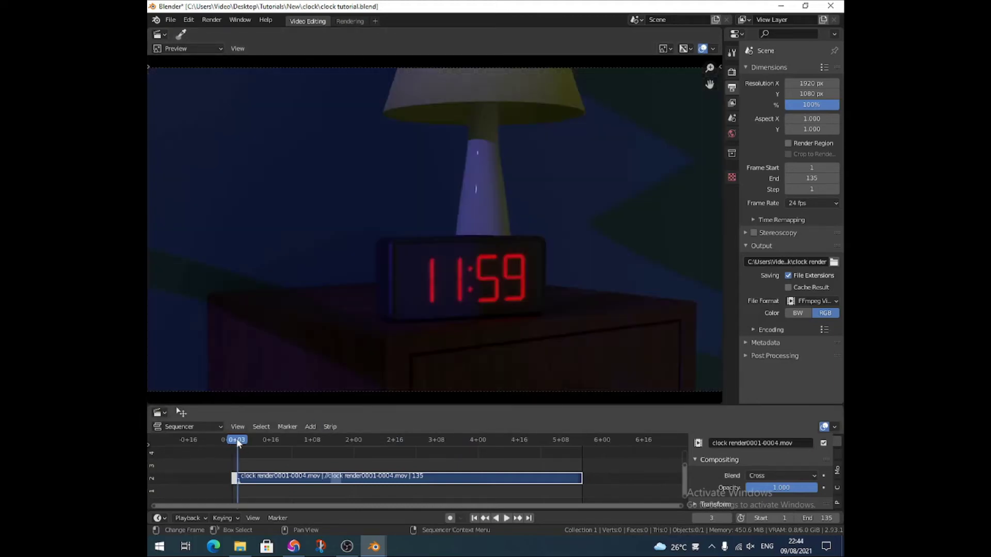
# Play back the rendered clock animation and switch to the CLOCK.blend window.
pyautogui.press('space')
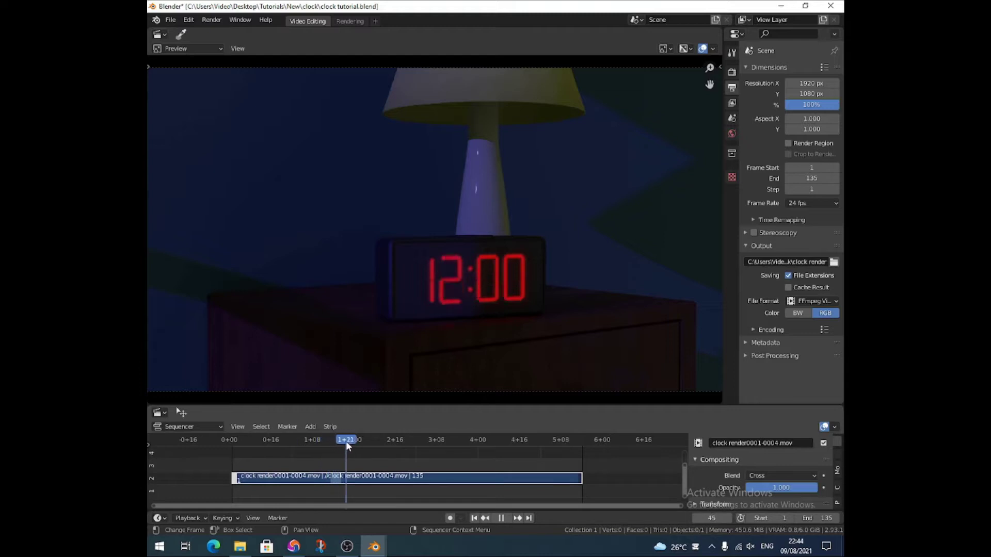
pyautogui.moveTo(354, 441)
pyautogui.mouseDown()
pyautogui.moveTo(387, 440)
pyautogui.moveTo(322, 441)
pyautogui.moveTo(453, 444)
pyautogui.moveTo(322, 443)
pyautogui.moveTo(346, 441)
pyautogui.mouseUp()
pyautogui.moveTo(380, 543)
pyautogui.click(344, 491)
pyautogui.click(420, 487)
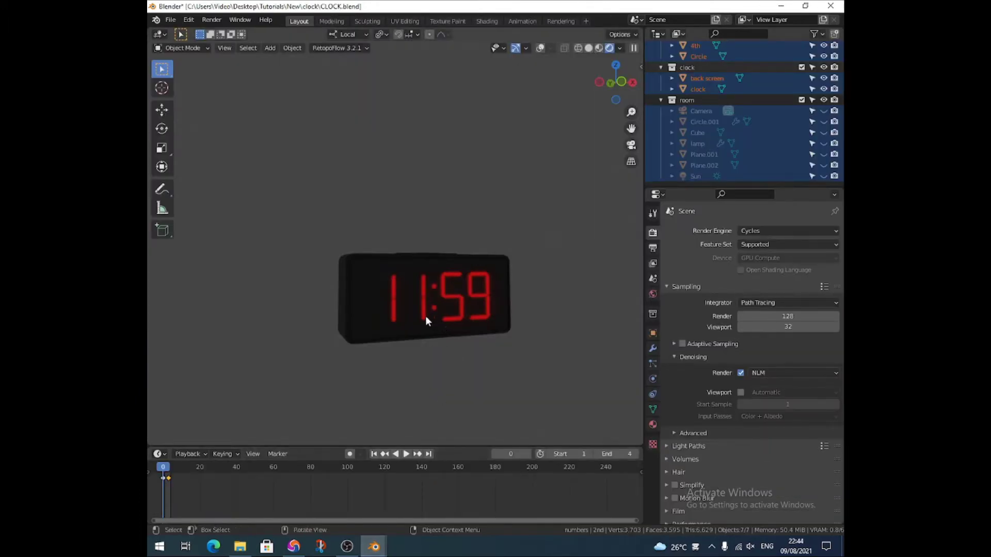
# Hide the back screen and clock objects in the viewport so only the number segments are shown.
pyautogui.moveTo(425, 316); pyautogui.dragTo(403, 314, button='middle')
pyautogui.scroll(3, 434, 299)
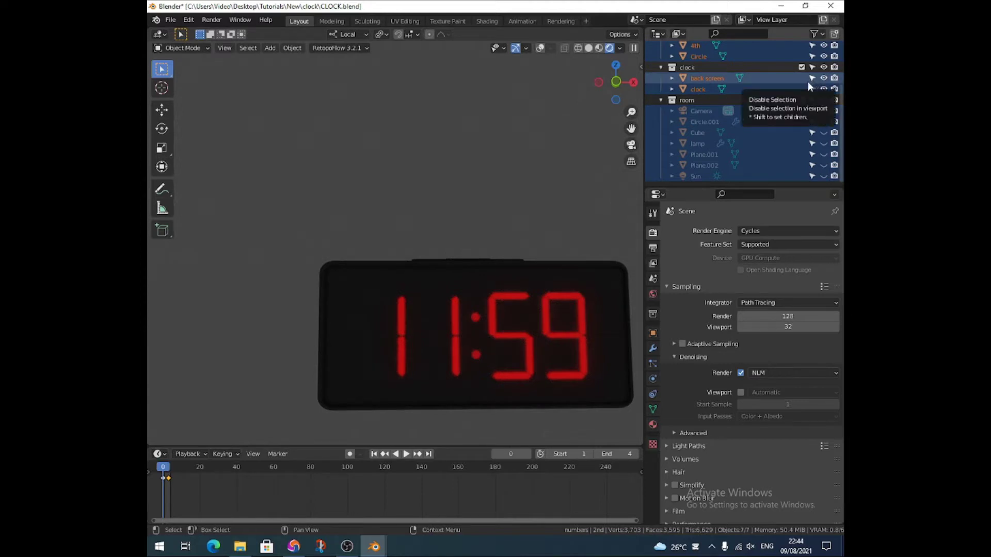
pyautogui.click(824, 78)
pyautogui.click(824, 89)
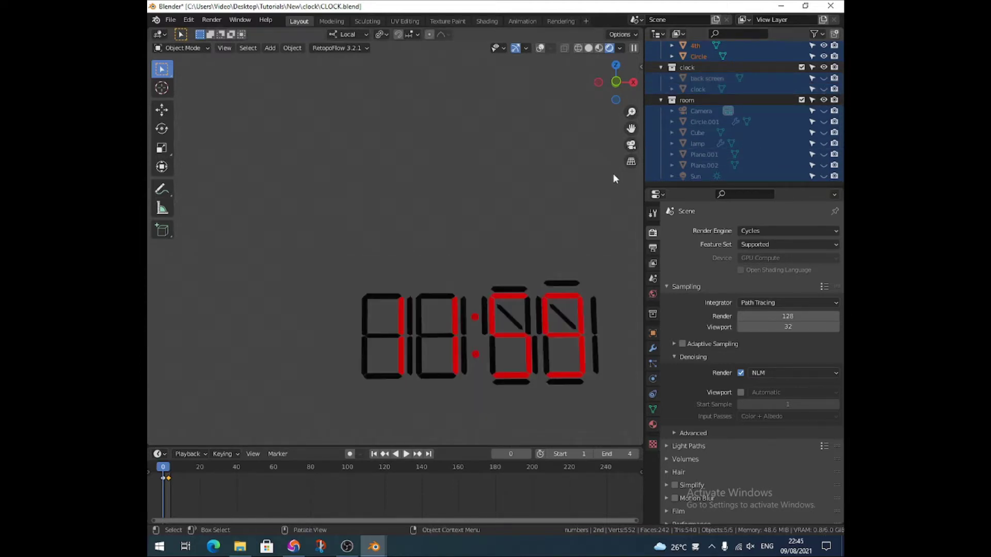
# Hide the Circle, 4th, 3rd and 2nd objects in the numbers collection, leaving only the 1st digit shown.
pyautogui.scroll(3, 708, 74)
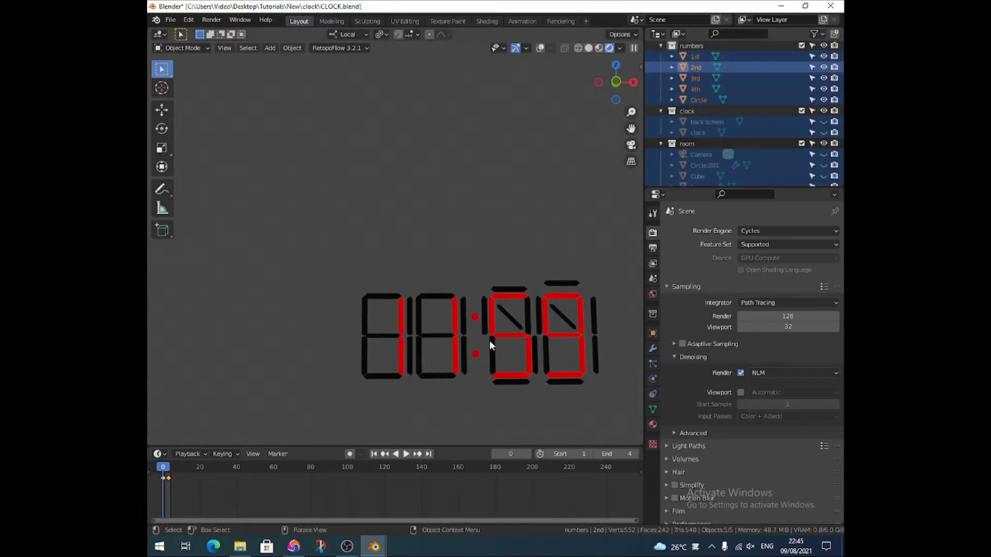
pyautogui.click(823, 99)
pyautogui.click(824, 89)
pyautogui.click(823, 78)
pyautogui.click(823, 67)
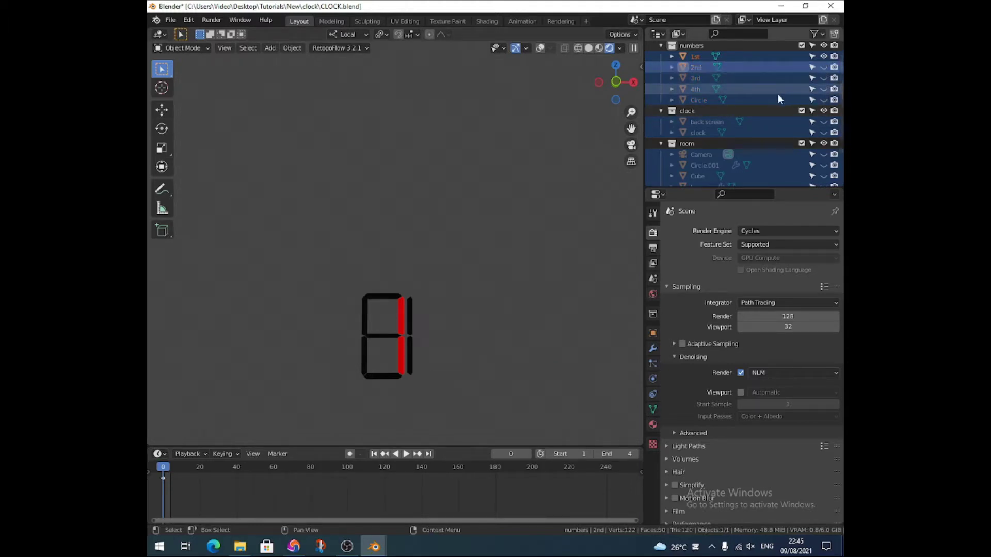
# Turn on the viewport overlays and set the 1st digit's Key 1 shape key value to 0.
pyautogui.click(652, 409)
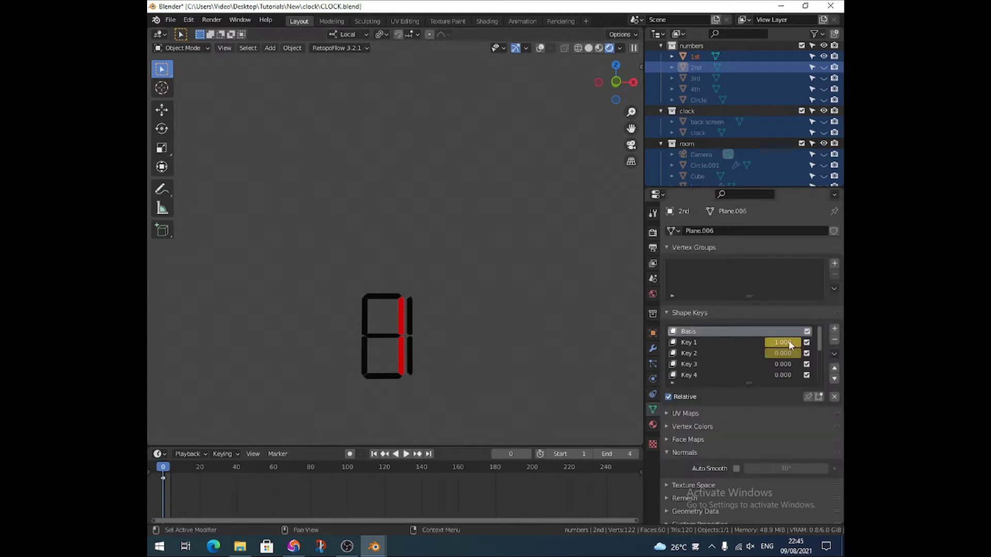
pyautogui.moveTo(782, 342)
pyautogui.mouseDown()
pyautogui.moveTo(758, 342)
pyautogui.moveTo(783, 342)
pyautogui.mouseUp()
pyautogui.click(412, 320)
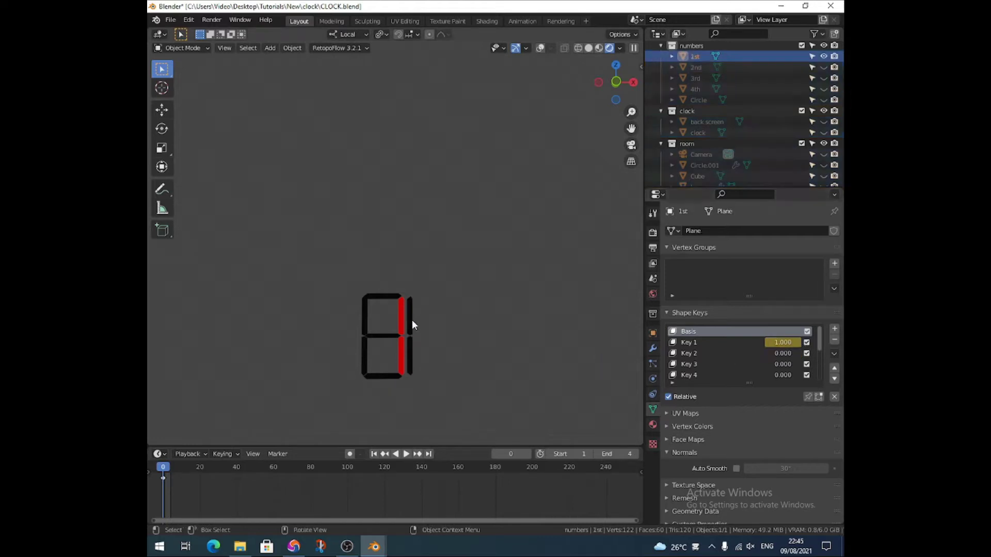
pyautogui.click(540, 48)
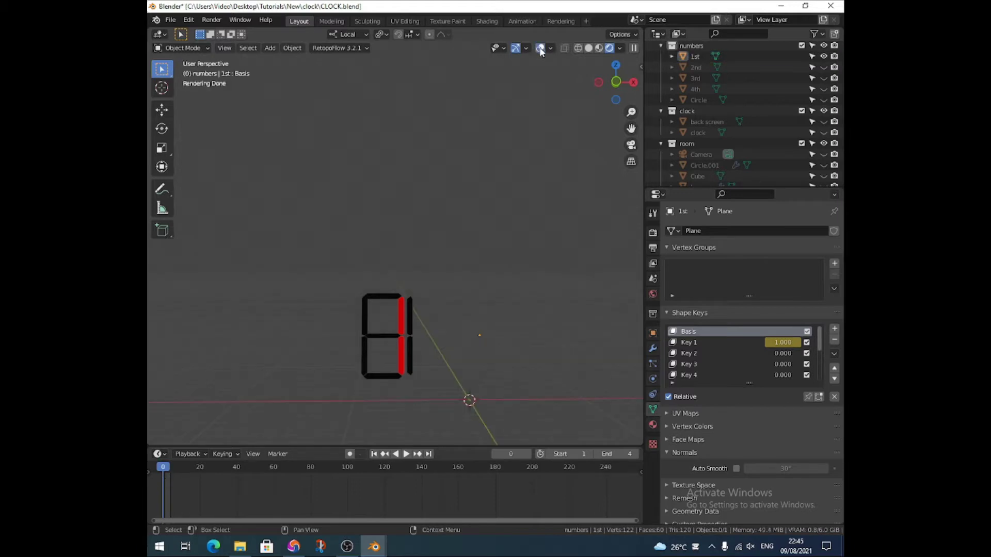
pyautogui.click(399, 300)
pyautogui.moveTo(789, 342); pyautogui.dragTo(759, 342)
# Switch the viewport to Material Preview shading and display the 1st digit's red and black materials.
pyautogui.scroll(3, 414, 350)
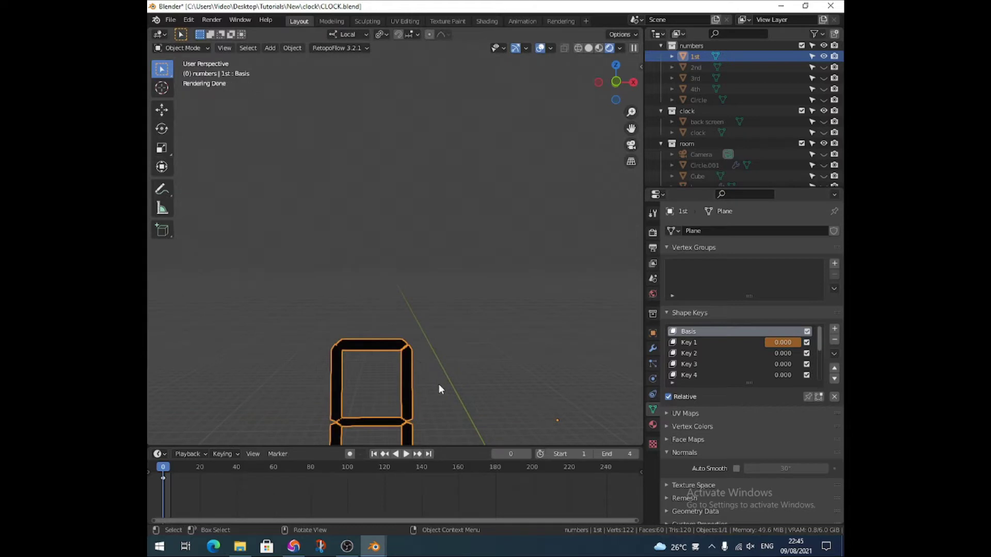
pyautogui.moveTo(442, 392); pyautogui.dragTo(491, 251, button='middle')
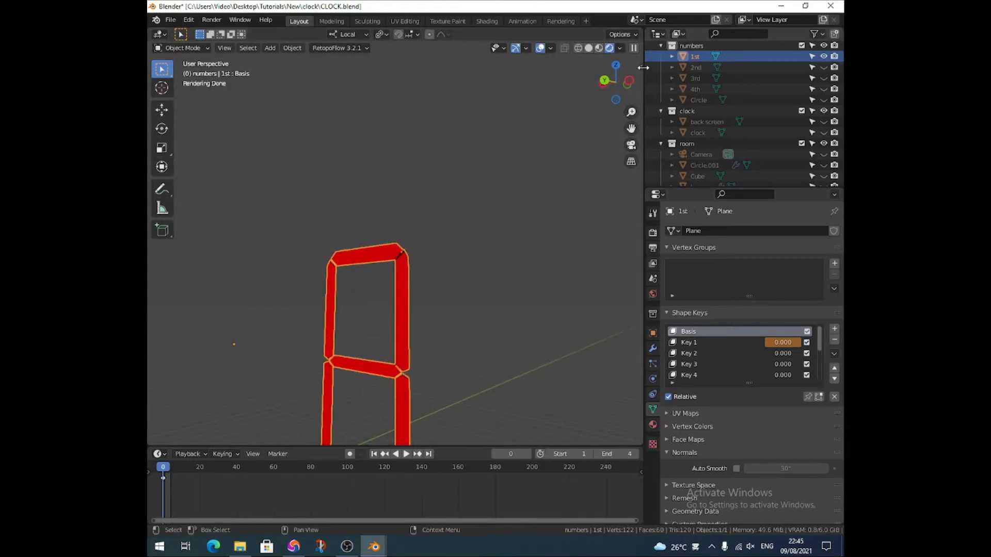
pyautogui.click(598, 47)
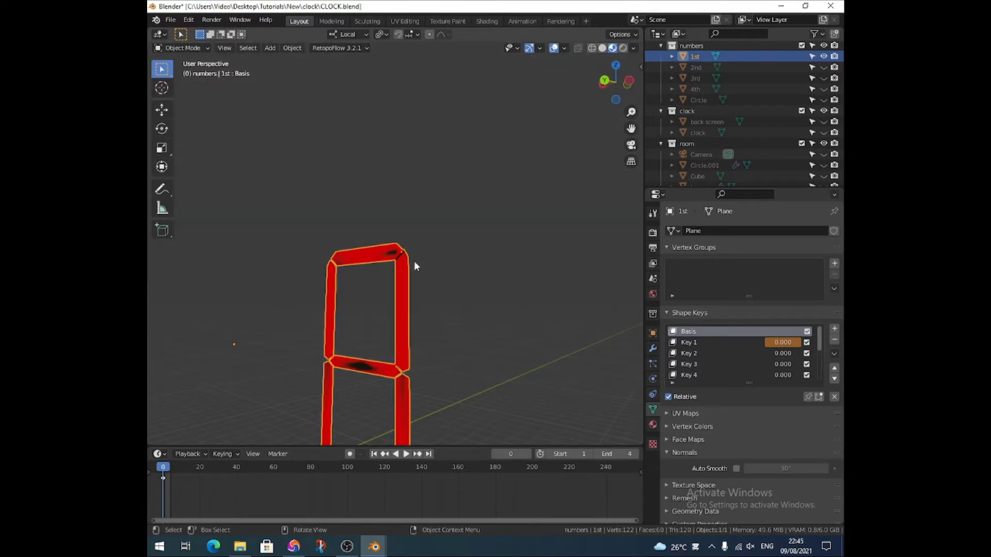
pyautogui.moveTo(406, 268); pyautogui.dragTo(408, 252, button='middle')
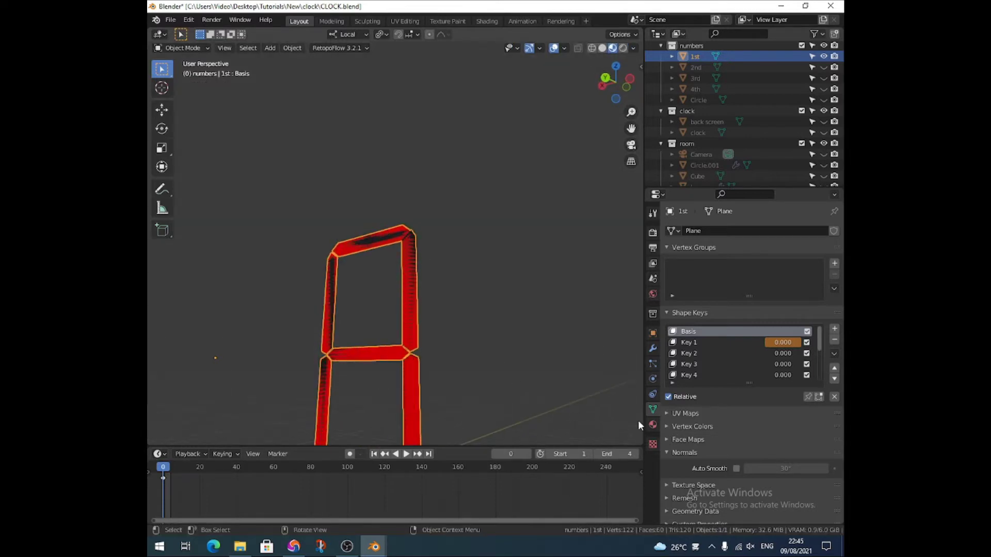
pyautogui.click(653, 424)
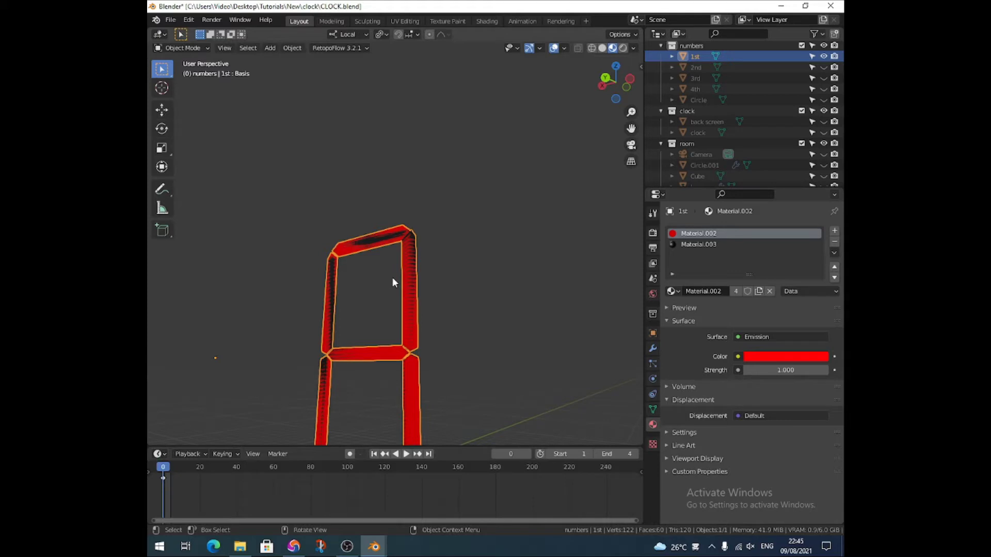
# Enter Edit Mode on the 1st digit and hide its selected black segments to examine the red ones behind.
pyautogui.press('KP_1')
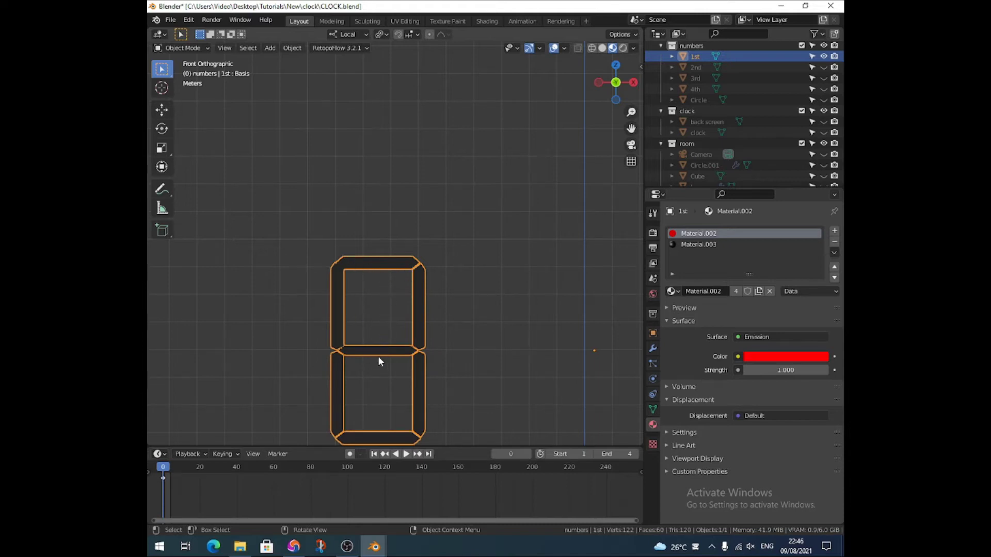
pyautogui.moveTo(378, 356); pyautogui.dragTo(400, 329, button='middle')
pyautogui.press('Tab')
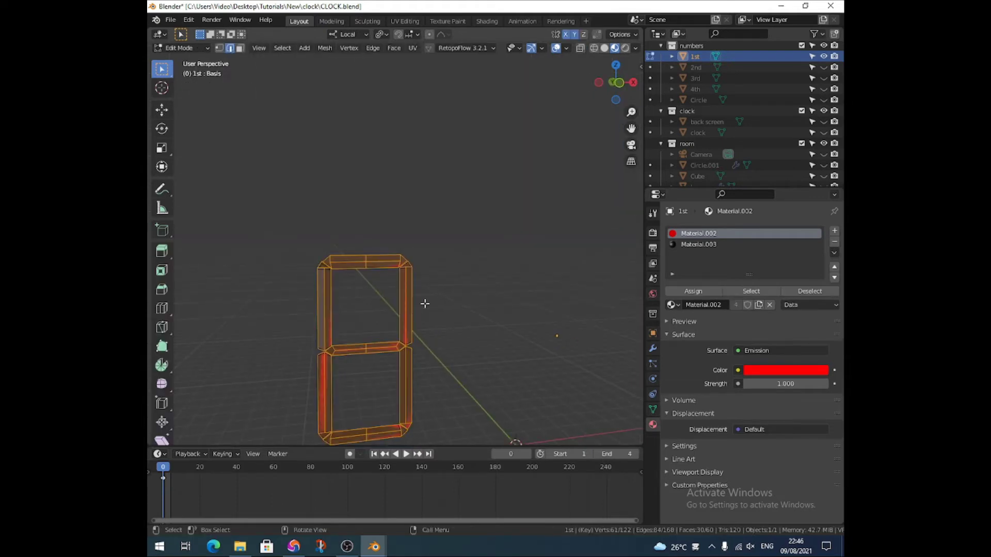
pyautogui.press('h')
pyautogui.scroll(3, 422, 294)
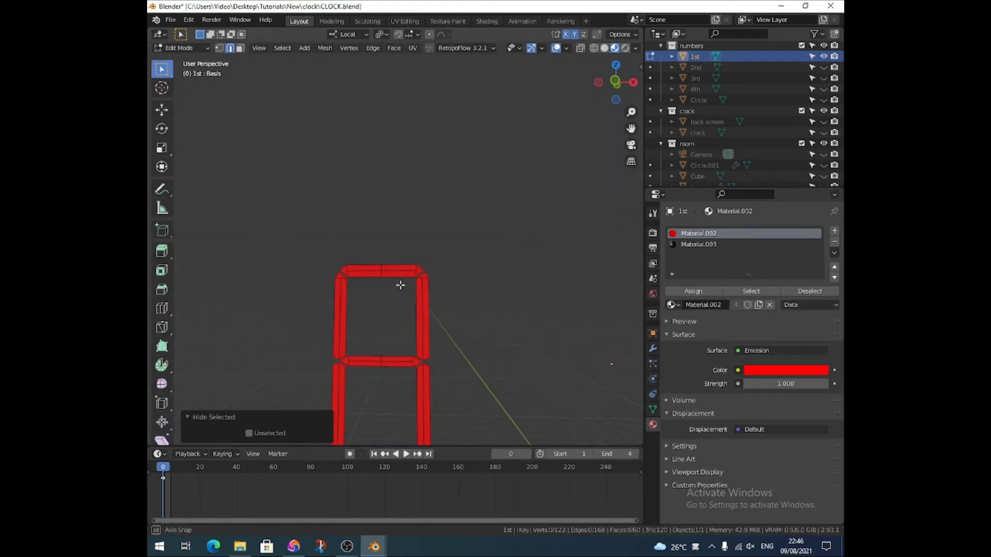
pyautogui.keyDown('shift'); pyautogui.moveTo(403, 325); pyautogui.dragTo(450, 258, button='middle'); pyautogui.keyUp('shift')
pyautogui.press('1')
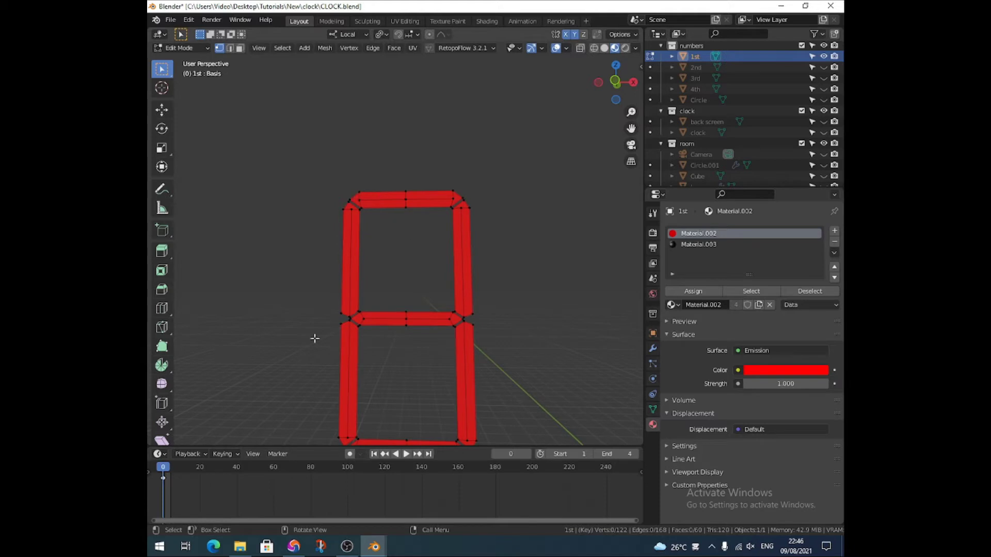
# Reveal the hidden black segments and examine from the side how they sit in front of the red ones.
pyautogui.hotkey('alt', 'h')
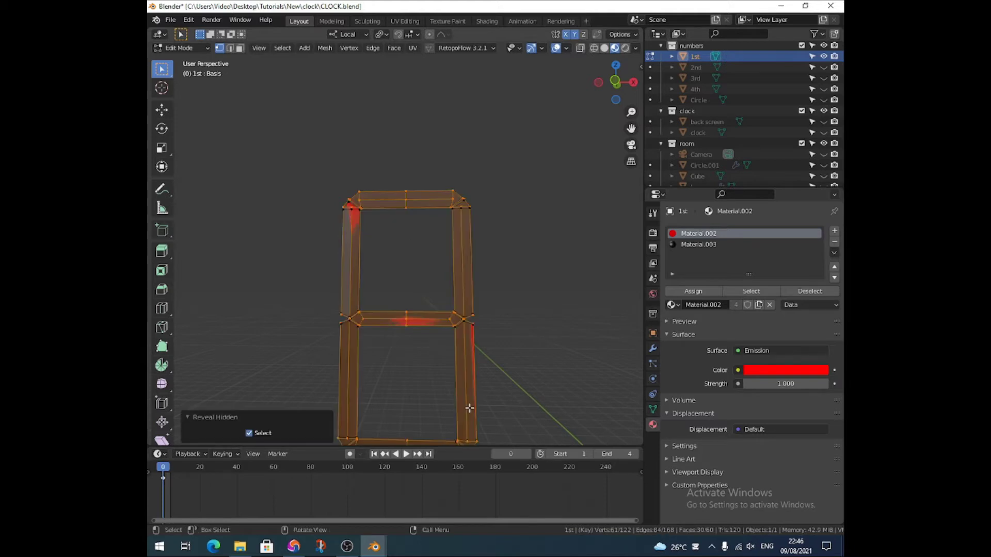
pyautogui.scroll(1, 387, 220)
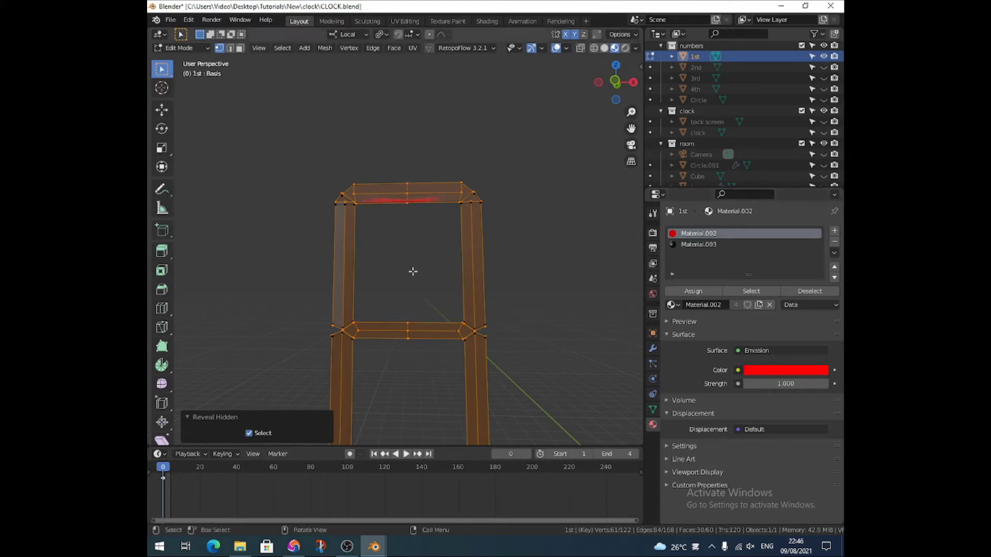
pyautogui.moveTo(400, 273); pyautogui.dragTo(531, 289, button='middle')
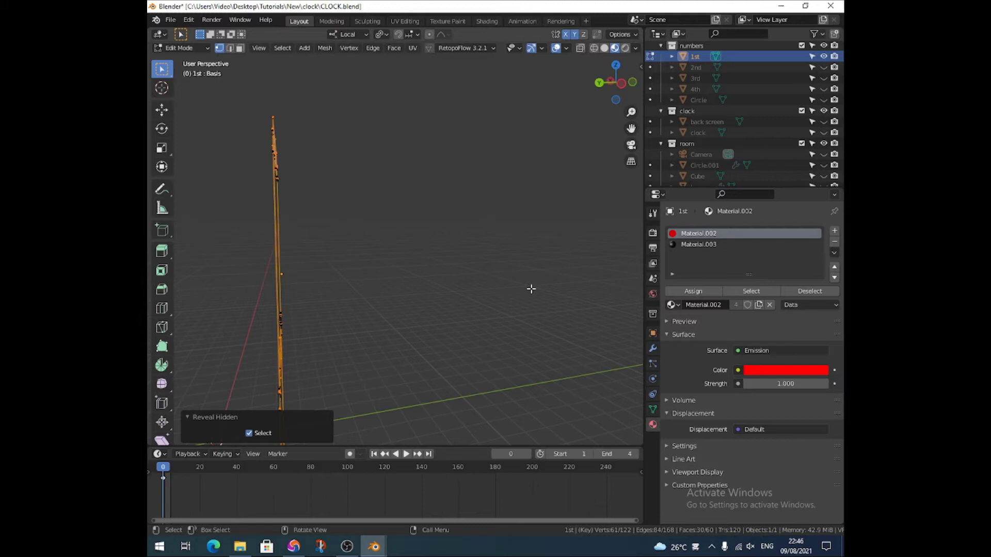
pyautogui.moveTo(384, 301); pyautogui.dragTo(442, 336, button='middle')
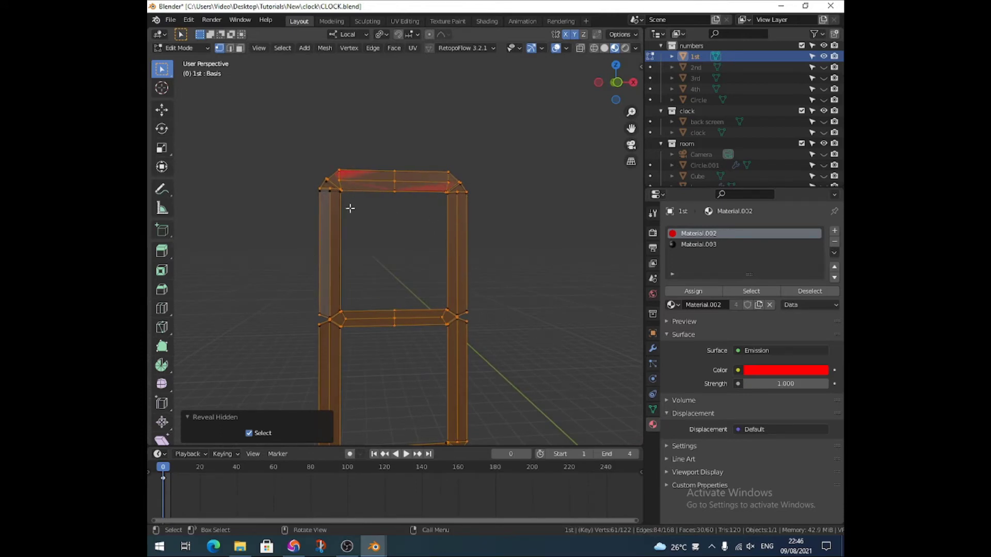
# Make the 1st digit's Key 1 shape key active to inspect its moved segments, and return to Object Mode.
pyautogui.click(653, 409)
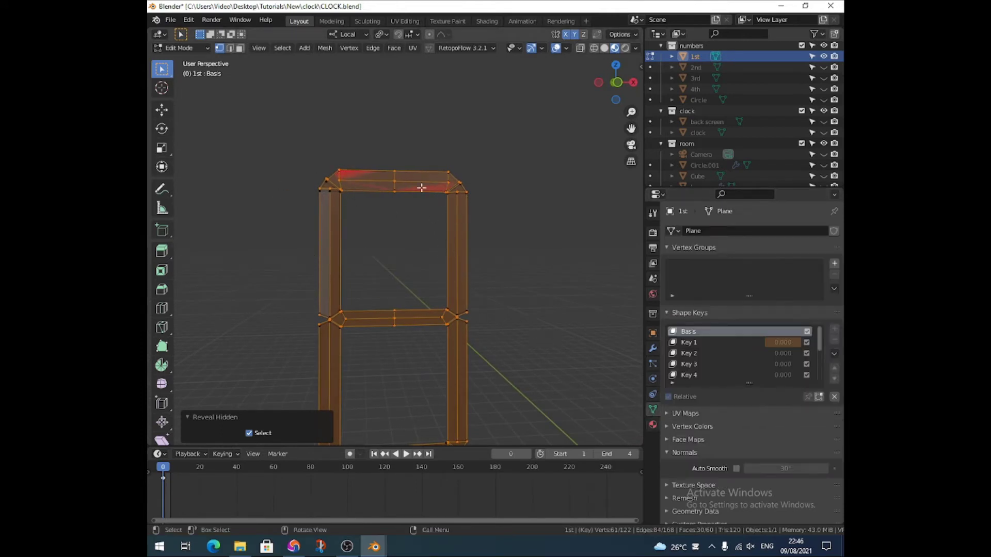
pyautogui.click(695, 342)
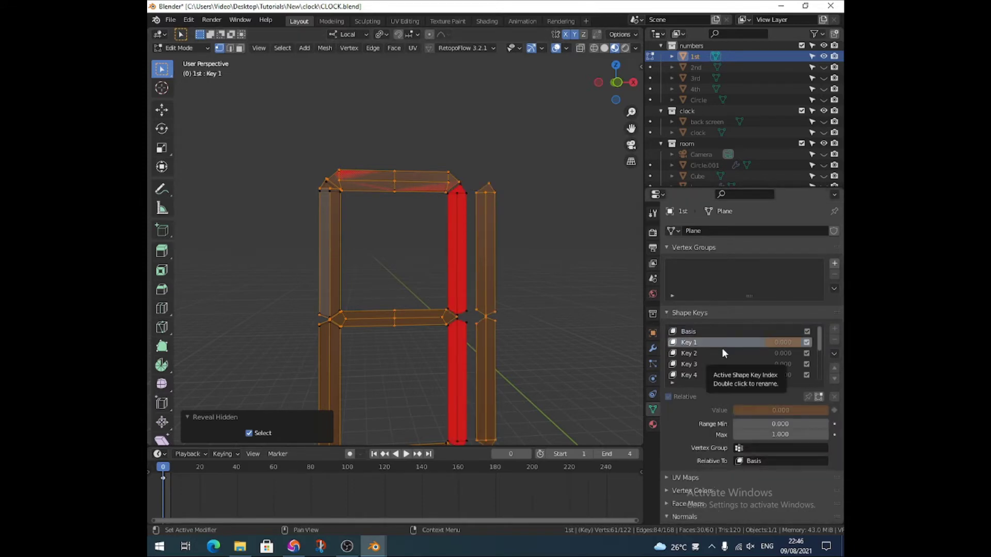
pyautogui.click(200, 48)
pyautogui.click(185, 61)
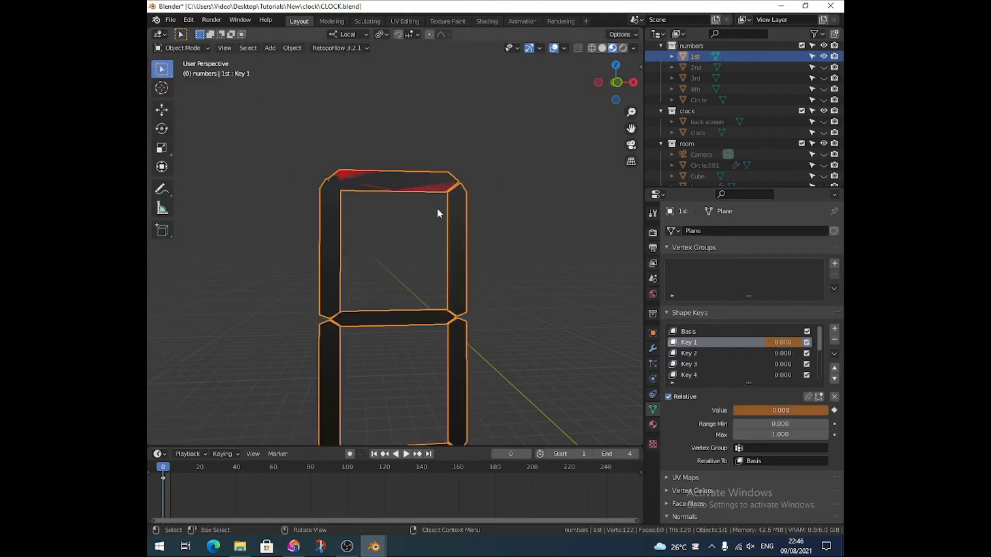
# Preview the Key 1 and Key 2 shape keys one after the other at 1.000, resetting each to 0.
pyautogui.moveTo(746, 410); pyautogui.dragTo(820, 410)
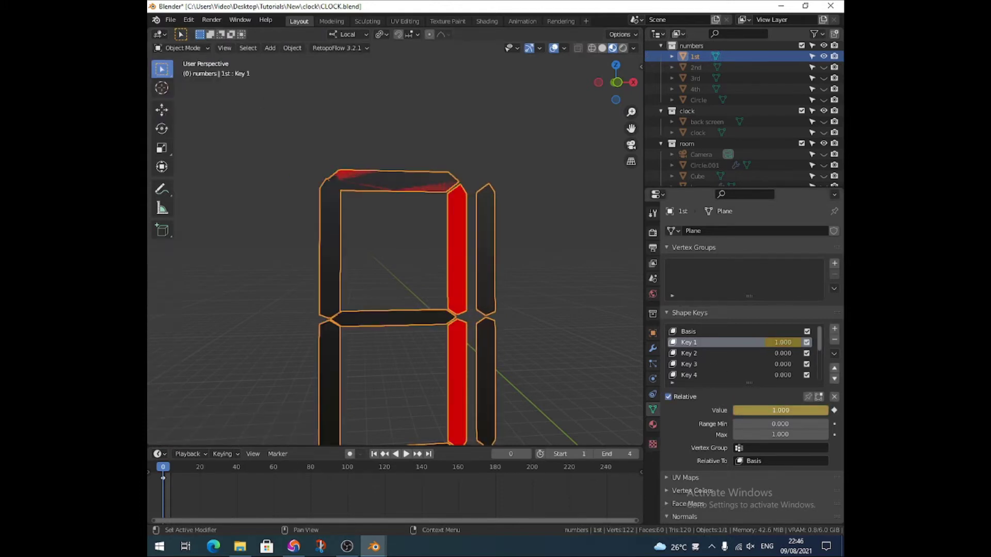
pyautogui.press('BackSpace')
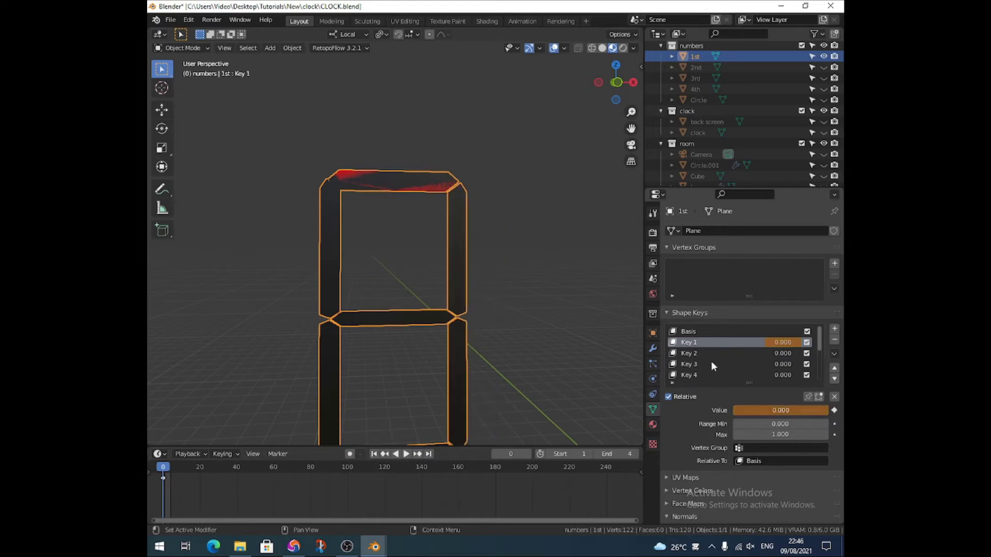
pyautogui.click(710, 353)
pyautogui.moveTo(744, 411); pyautogui.dragTo(823, 410)
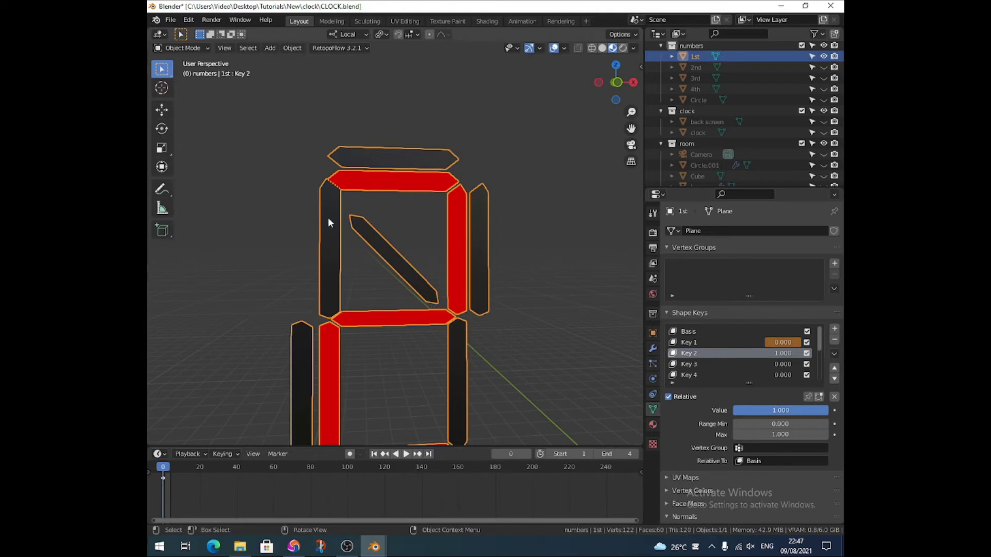
pyautogui.press('KP_1')
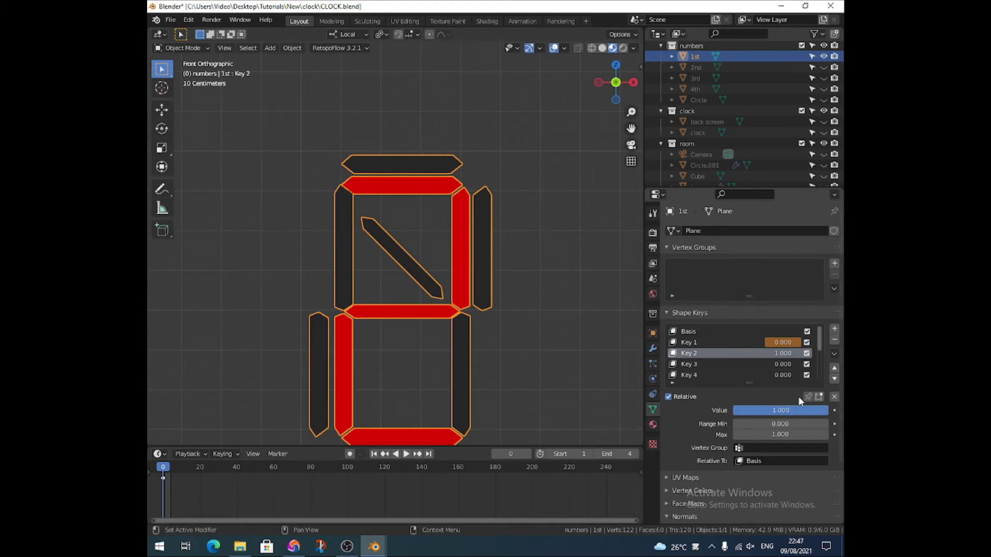
pyautogui.moveTo(797, 410); pyautogui.dragTo(735, 410)
# Go through the 1st digit's shape keys from Key 3 to Key 6.
pyautogui.click(692, 364)
pyautogui.click(717, 375)
pyautogui.scroll(-1, 721, 364)
pyautogui.click(704, 375)
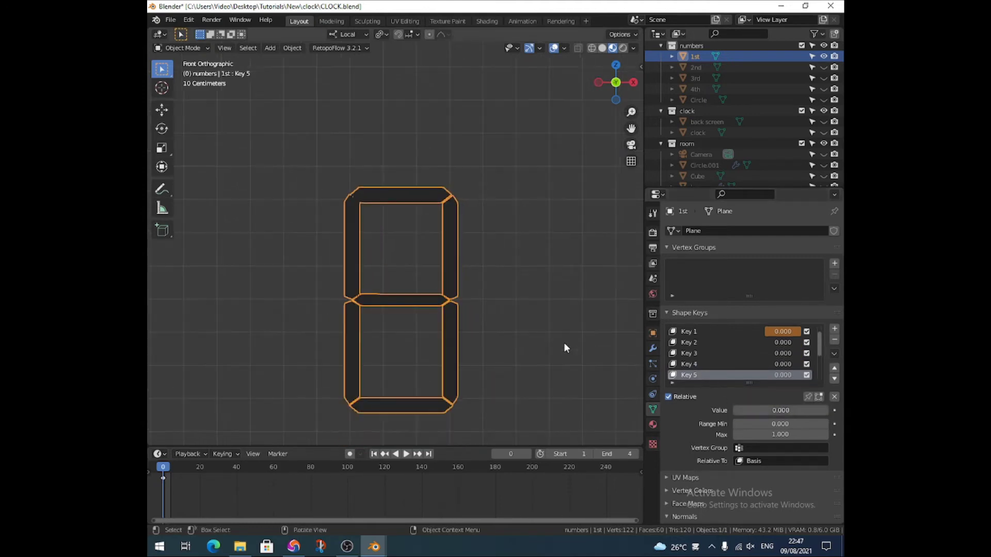
pyautogui.scroll(-1, 716, 361)
pyautogui.click(697, 375)
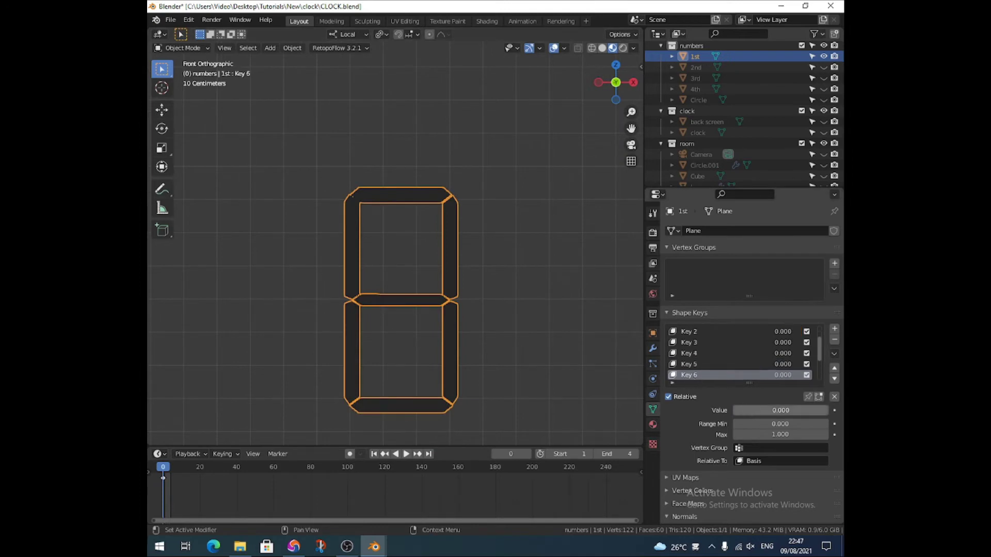
# Go through the remaining shape keys up to Key 10, previewing Key 10 at 1.000 and resetting it to 0.
pyautogui.moveTo(735, 410); pyautogui.dragTo(828, 410)
pyautogui.click(834, 329)
pyautogui.scroll(-1, 694, 376)
pyautogui.click(694, 375)
pyautogui.scroll(-1, 702, 362)
pyautogui.click(692, 375)
pyautogui.scroll(-1, 712, 363)
pyautogui.click(713, 375)
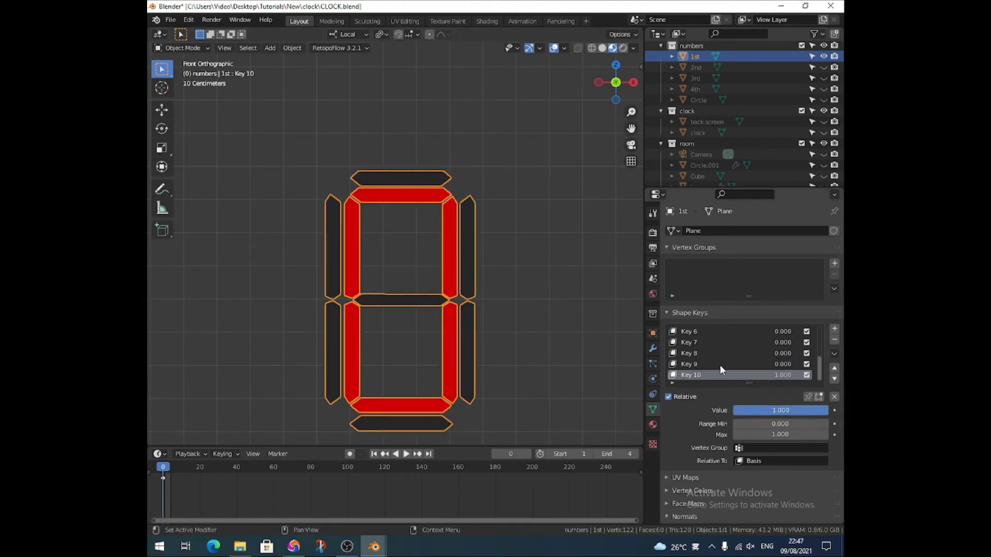
pyautogui.moveTo(805, 408); pyautogui.dragTo(735, 410)
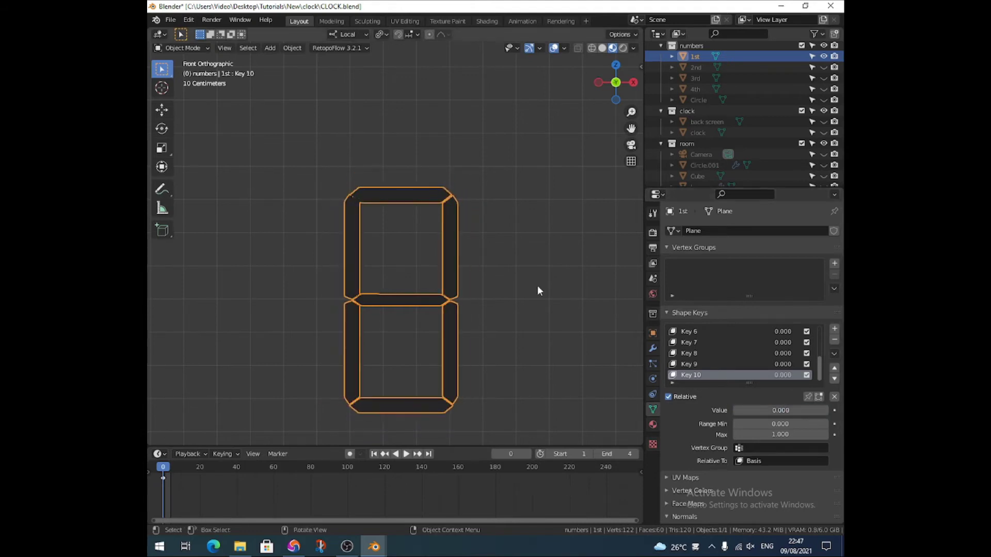
# Unhide the 2nd, 3rd and 4th digits and the Circle colon dots in the viewport.
pyautogui.click(823, 67)
pyautogui.click(823, 78)
pyautogui.click(824, 89)
pyautogui.scroll(-3, 565, 186)
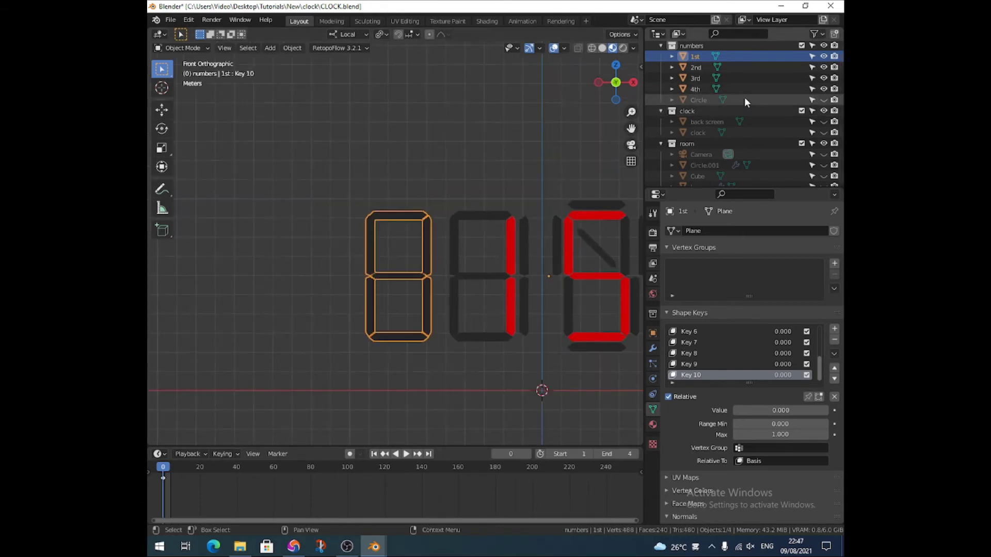
pyautogui.click(823, 100)
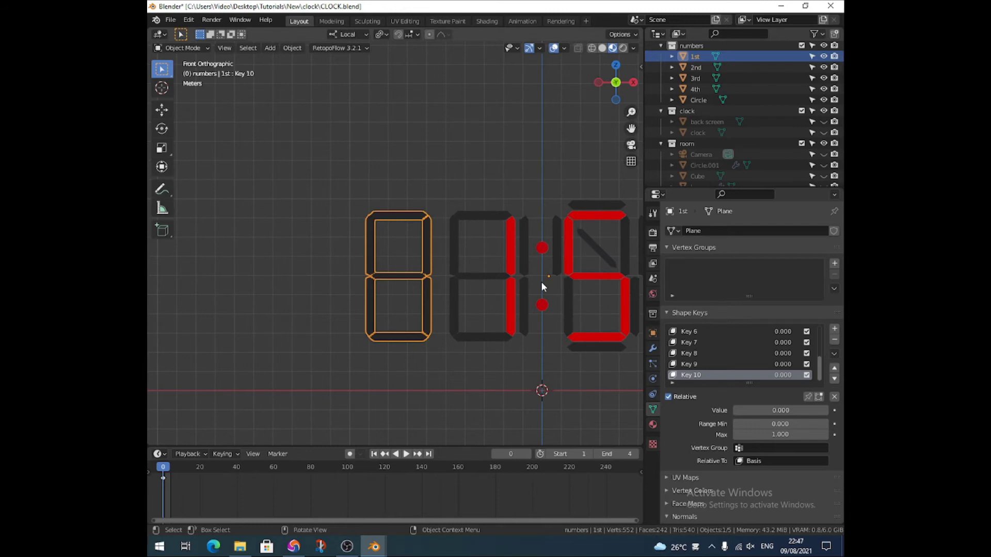
# Set the interpolation mode of the digit keyframes to Bezier and play the animation.
pyautogui.keyDown('shift'); pyautogui.moveTo(541, 280); pyautogui.dragTo(411, 283, button='middle'); pyautogui.keyUp('shift')
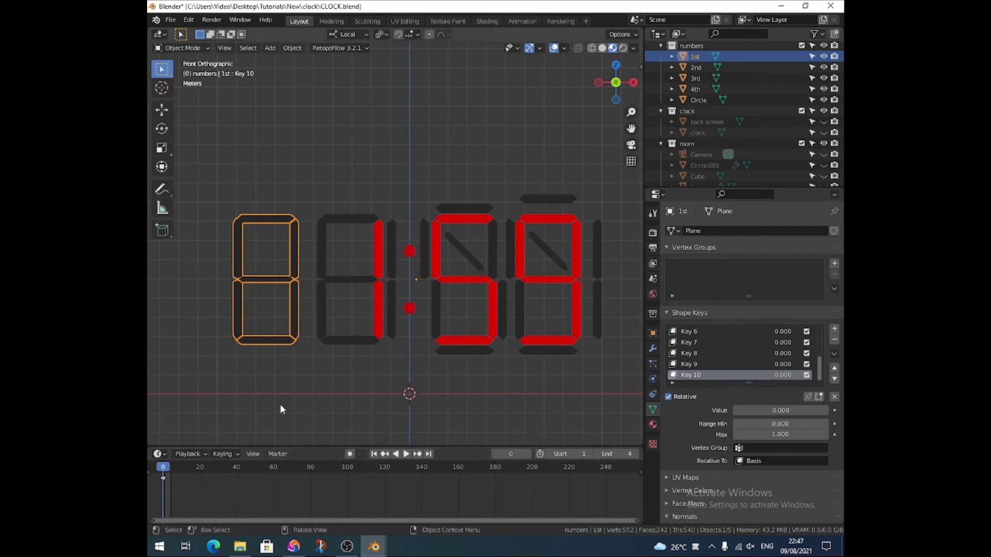
pyautogui.rightClick(169, 479)
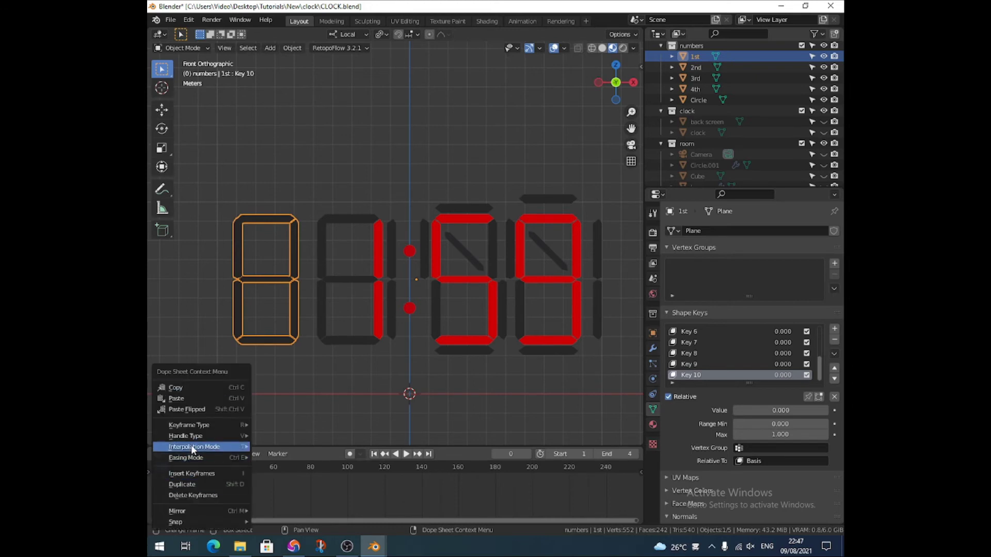
pyautogui.moveTo(191, 447)
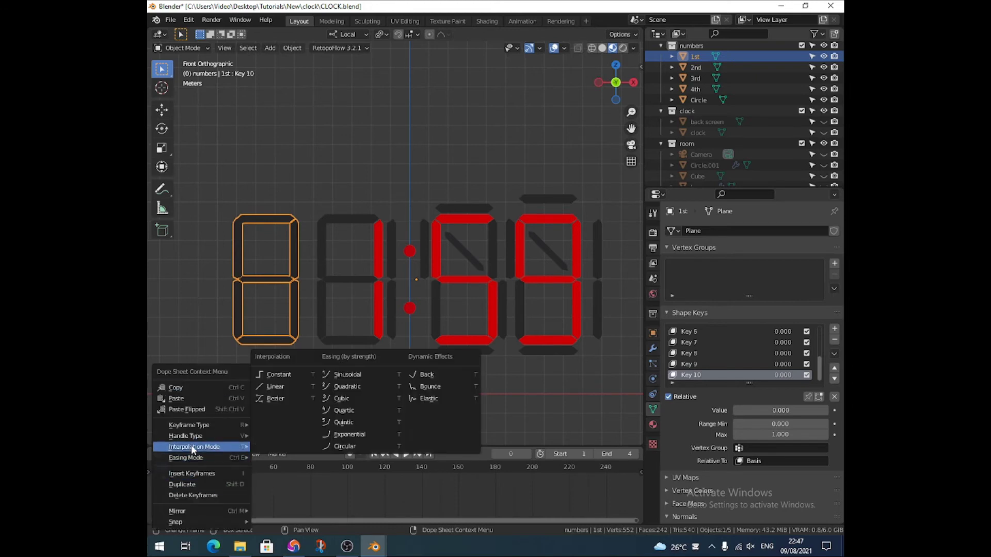
pyautogui.click(275, 398)
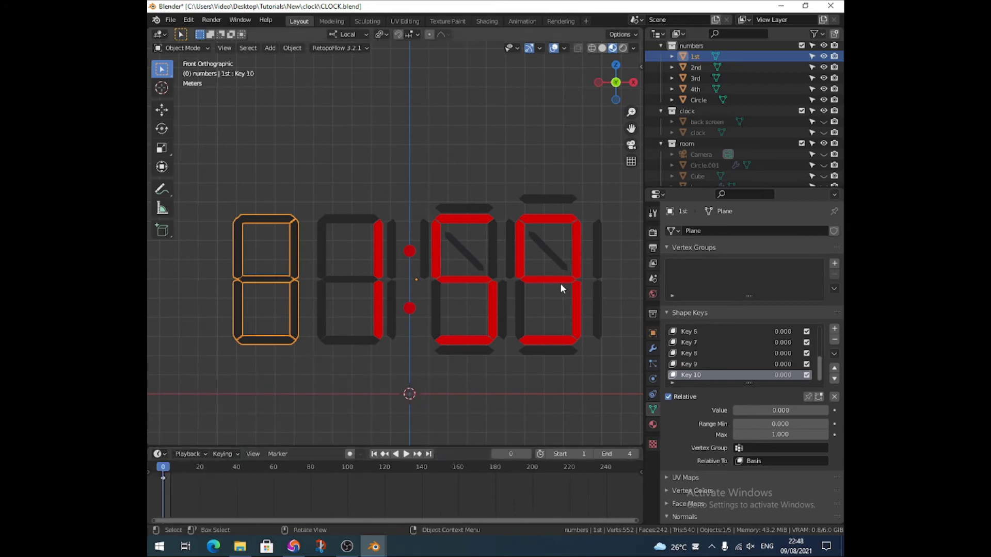
pyautogui.press('space')
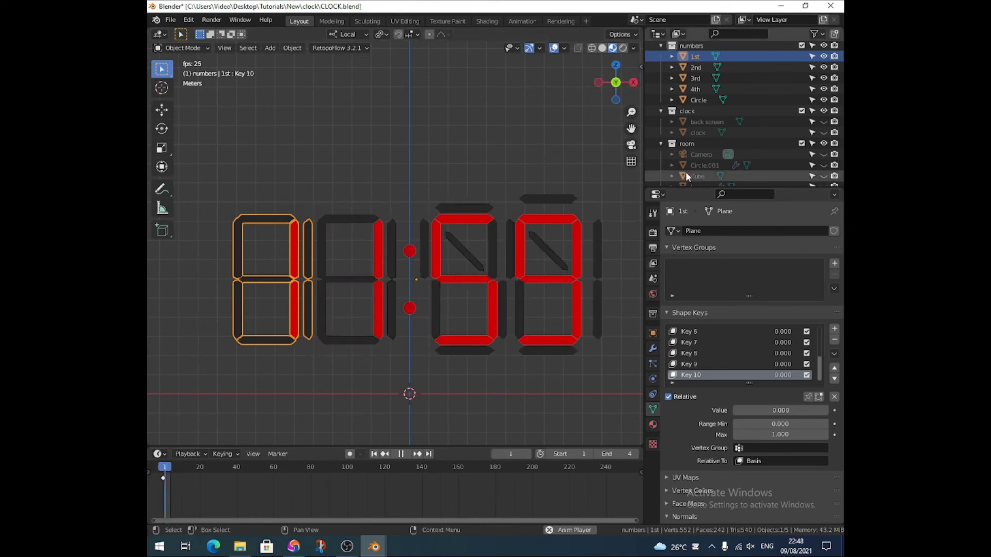
# Unhide the back screen and the clock body around the digits, and stop the animation playback.
pyautogui.click(823, 122)
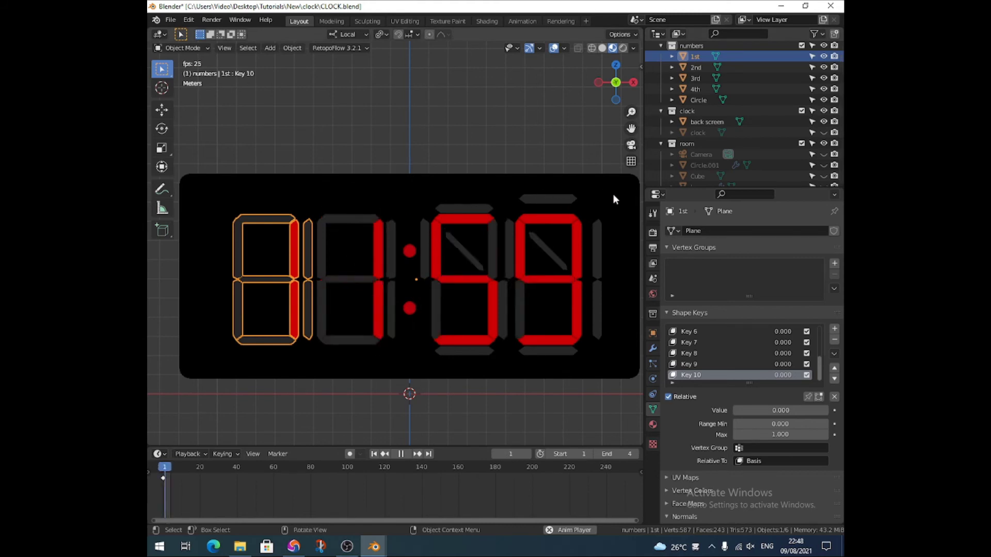
pyautogui.click(823, 132)
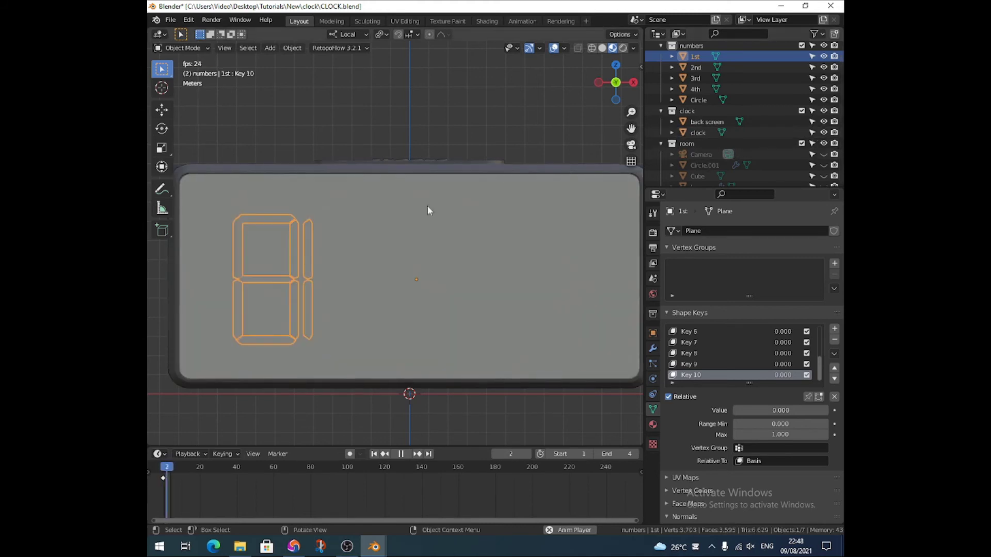
pyautogui.click(622, 49)
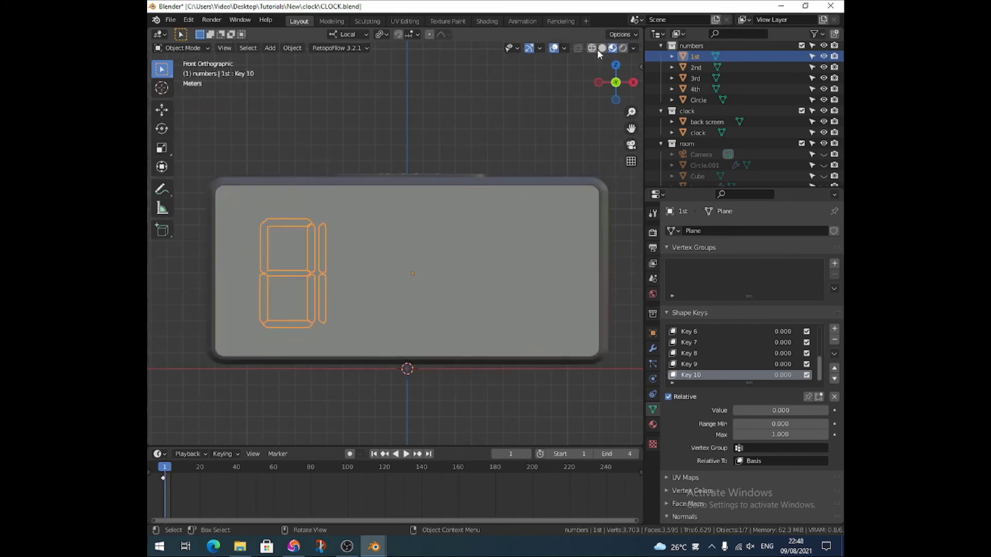
pyautogui.press('Escape')
pyautogui.click(598, 48)
# Select the clock's front face in Edit Mode and examine the screen material's surface settings down to Transmission.
pyautogui.click(552, 261)
pyautogui.press('Tab')
pyautogui.press('3')
pyautogui.click(552, 245)
pyautogui.moveTo(552, 245); pyautogui.dragTo(650, 438, button='middle')
pyautogui.click(652, 425)
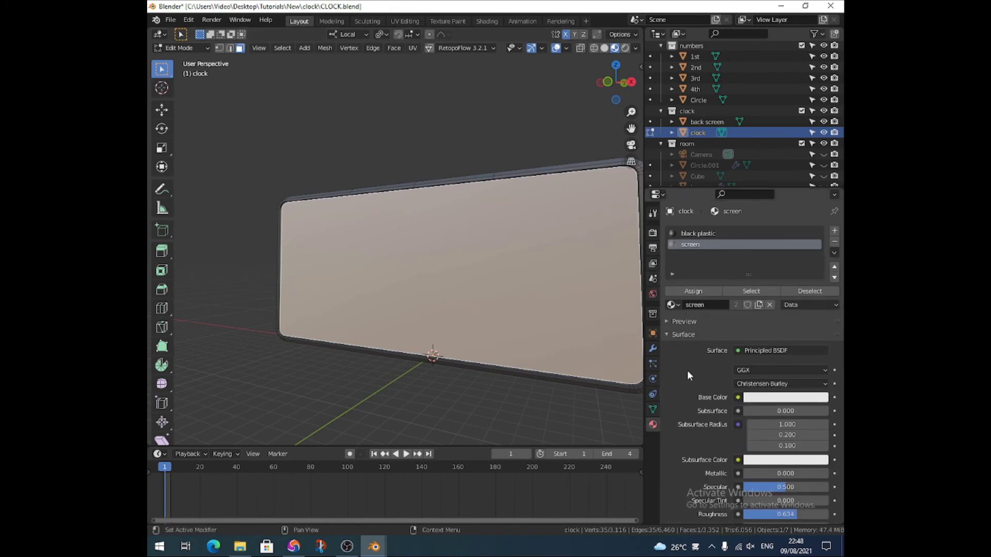
pyautogui.scroll(-3, 686, 361)
pyautogui.scroll(-8, 686, 351)
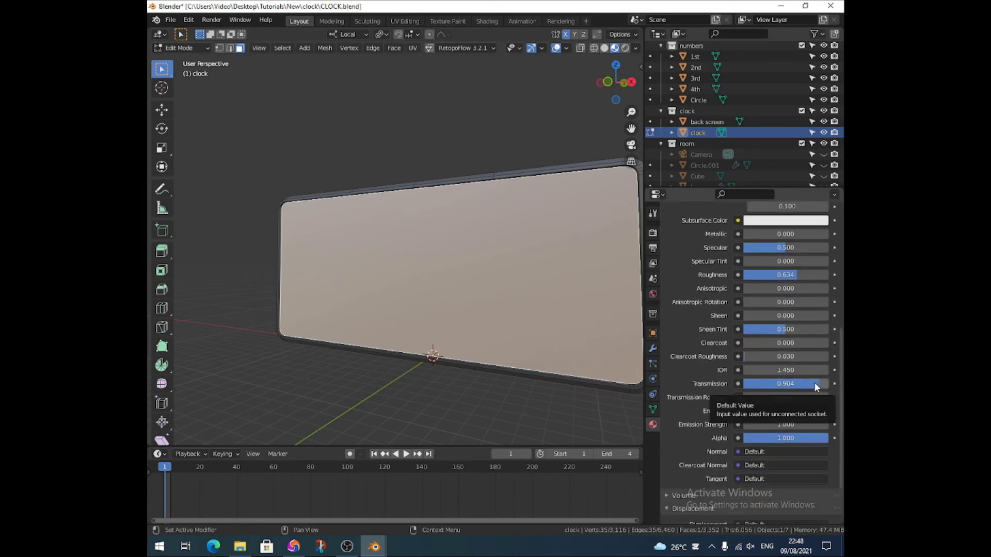
# Switch the viewport to rendered shading and turn off the overlays to view the glowing digits through the screen.
pyautogui.click(625, 48)
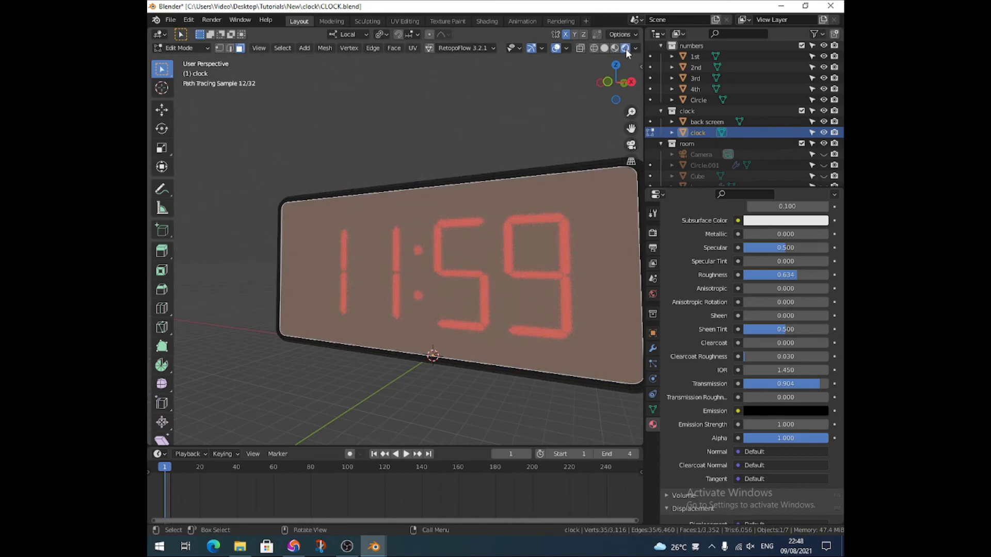
pyautogui.click(555, 48)
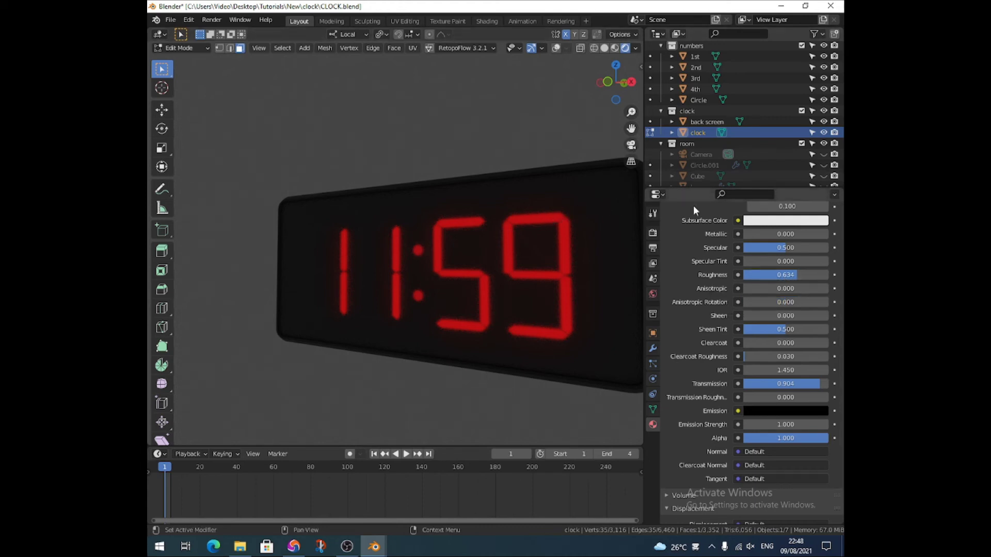
# Hide the clock body and back screen, face the digits from the front, and open the mesh data properties.
pyautogui.click(822, 133)
pyautogui.click(822, 121)
pyautogui.keyDown('alt'); pyautogui.moveTo(518, 190); pyautogui.dragTo(547, 196, button='middle'); pyautogui.keyUp('alt')
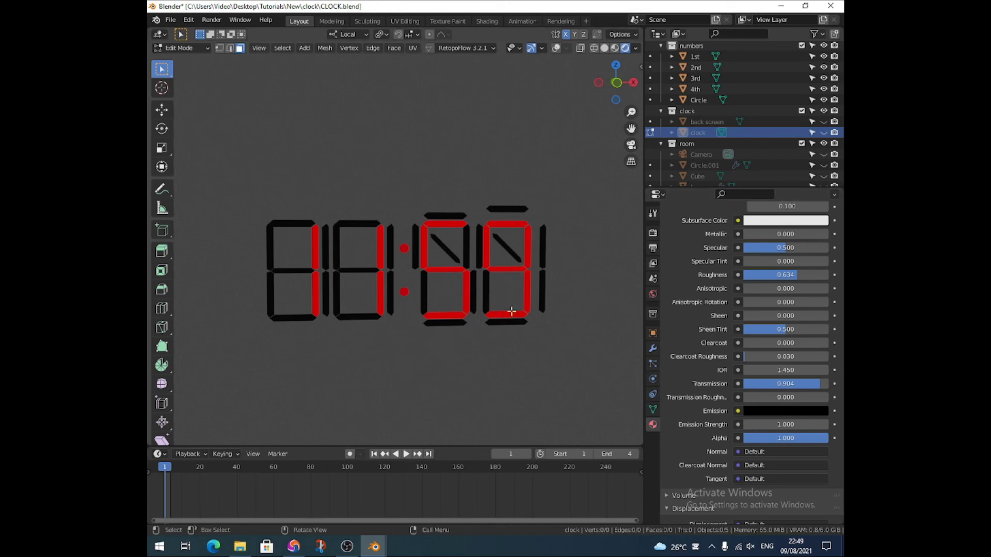
pyautogui.click(652, 409)
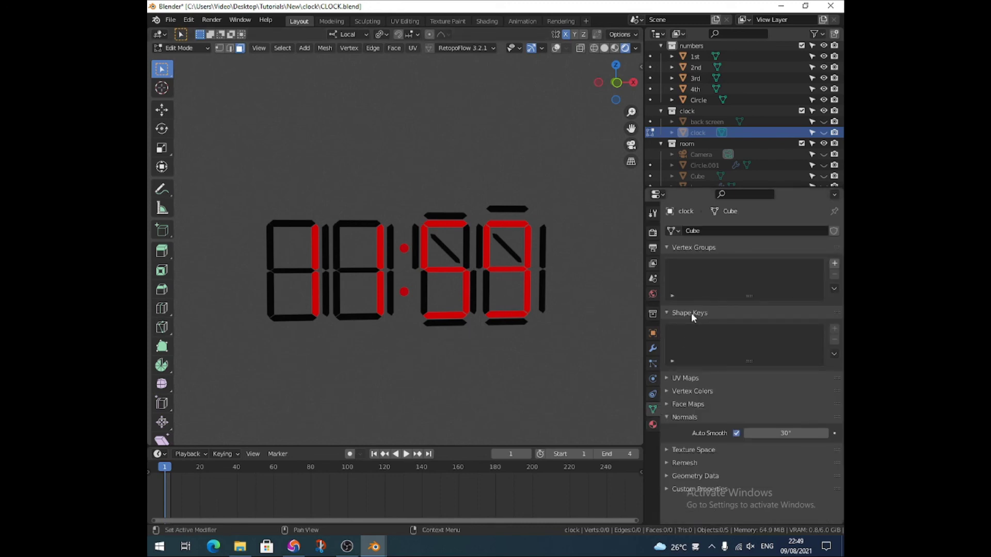